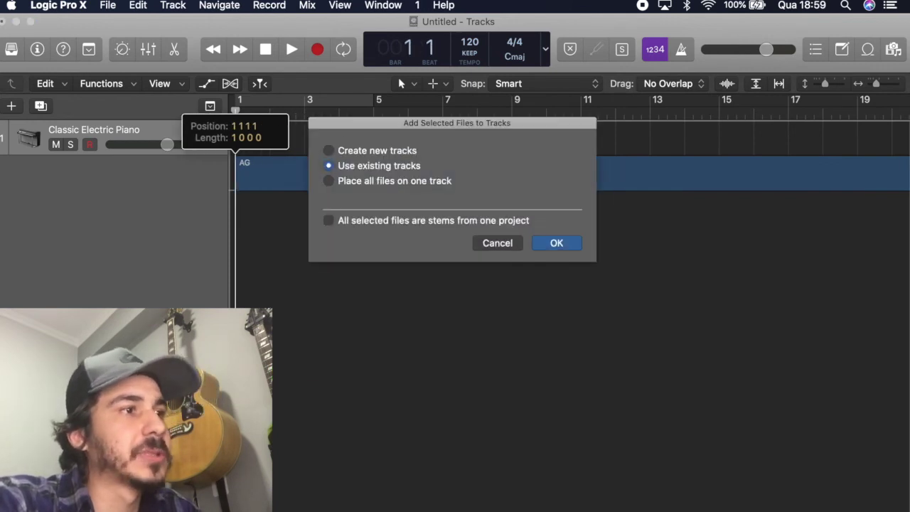
Step: Import the selected multitrack audio files by creating new tracks for them, and look through the resulting track list
{"action": "left_click", "coordinate": [390, 152]}
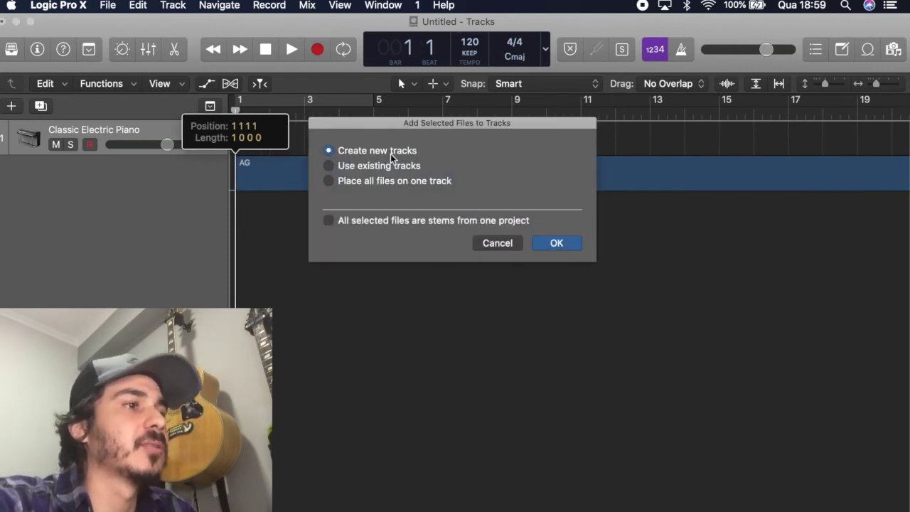
{"action": "left_click", "coordinate": [554, 243]}
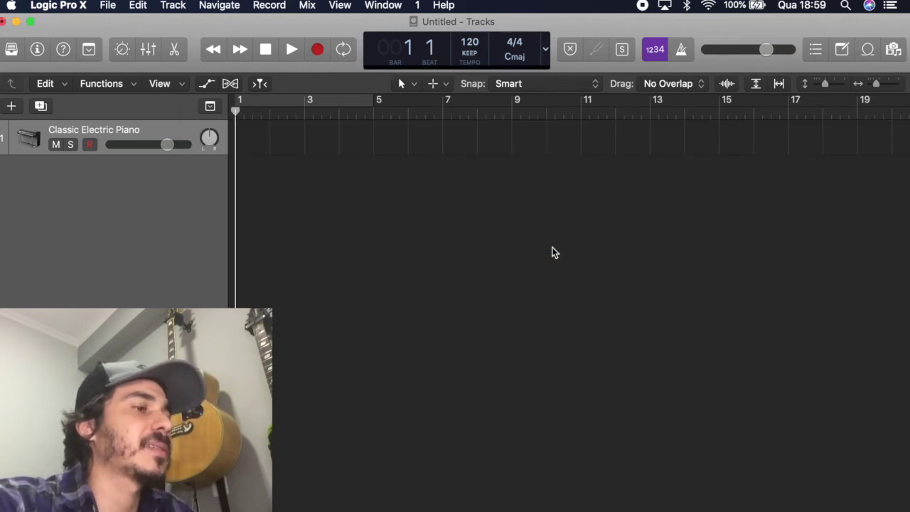
{"action": "scroll", "coordinate": [272, 455], "scroll_direction": "down", "scroll_amount": 5}
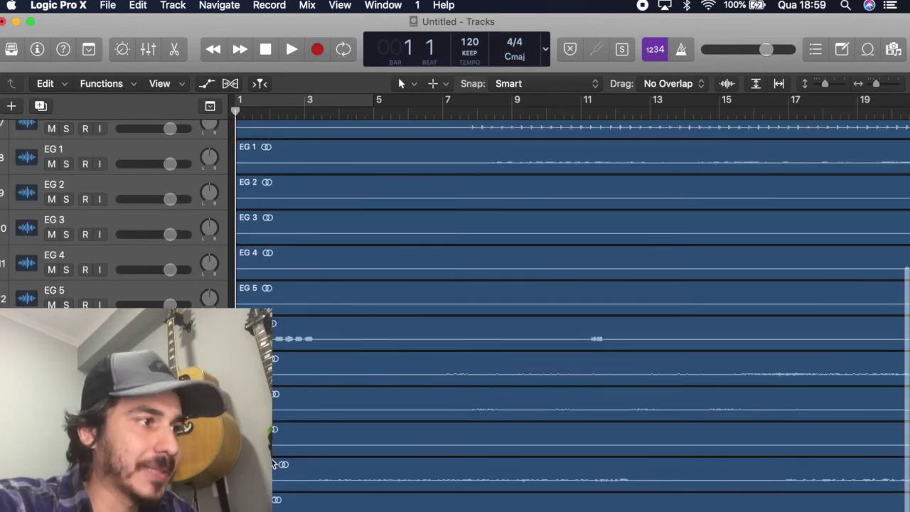
{"action": "scroll", "coordinate": [272, 463], "scroll_direction": "up", "scroll_amount": 2}
{"action": "scroll", "coordinate": [272, 462], "scroll_direction": "up", "scroll_amount": 5}
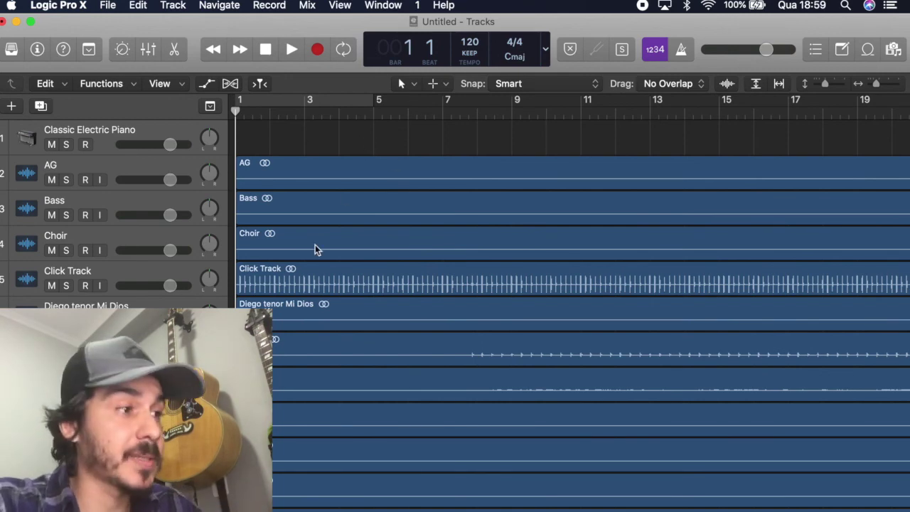
Step: Switch to Finder to review the Multitracks folder inside the song's project folder, and return to Logic Pro X
{"action": "key", "text": "super+Tab"}
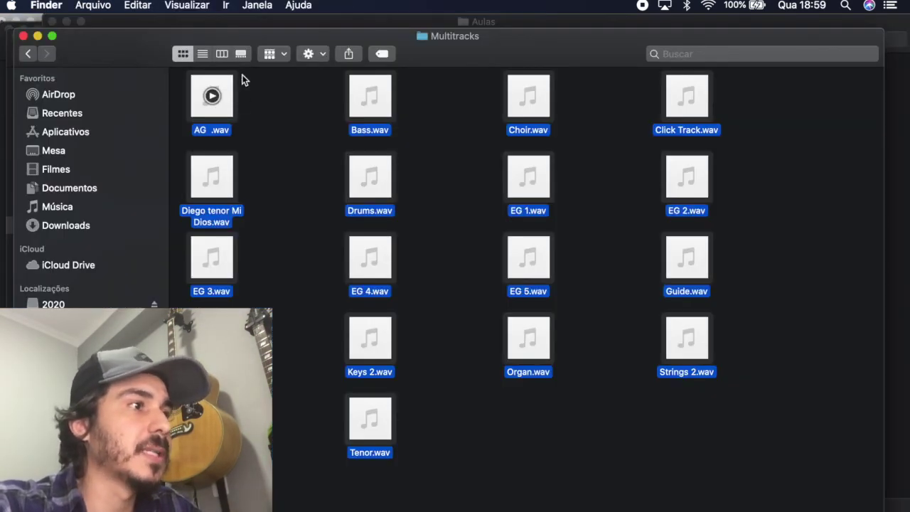
{"action": "left_click", "coordinate": [283, 131]}
{"action": "key", "text": "super+Up"}
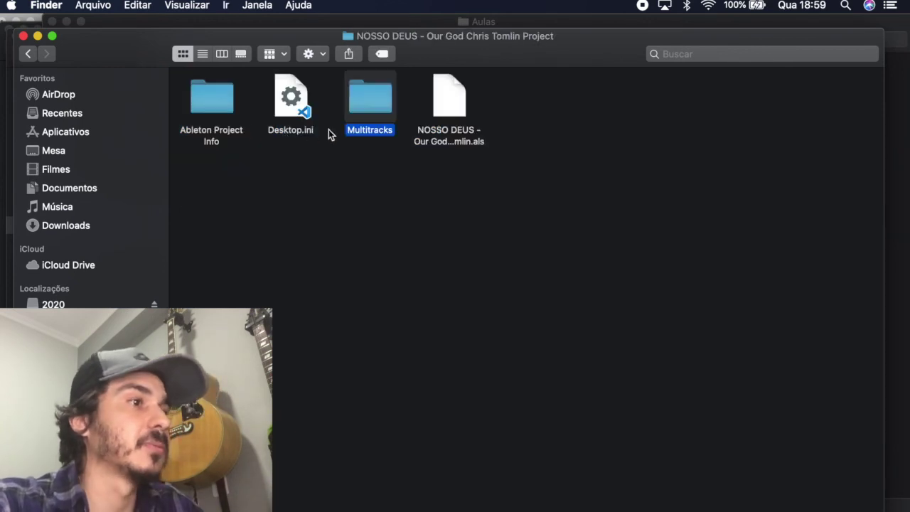
{"action": "double_click", "coordinate": [368, 132]}
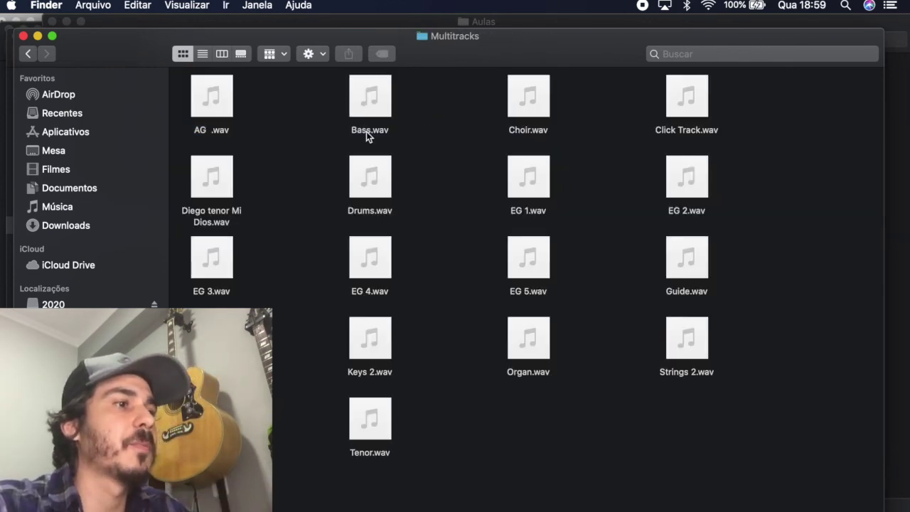
{"action": "key", "text": "super+Tab"}
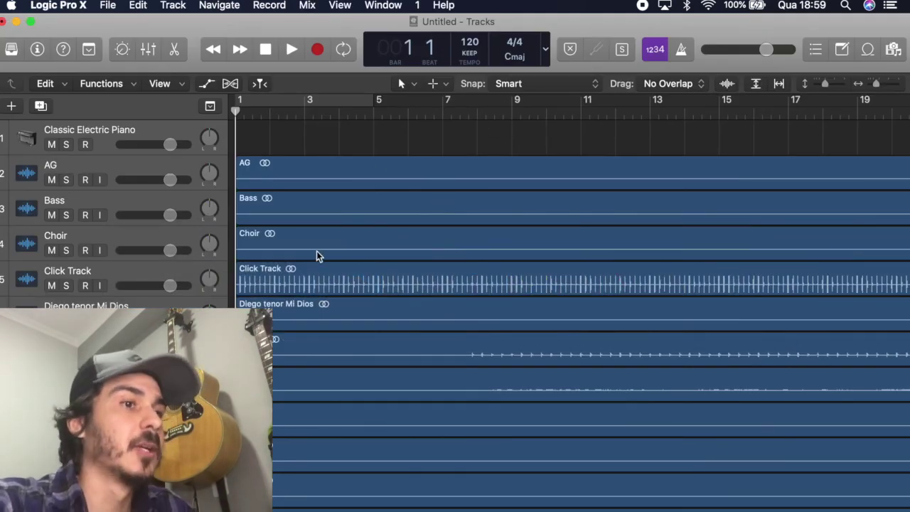
Step: Apply the Click Track region's tempo to the project tempo, with its downbeat aligned to the nearest project downbeat
{"action": "left_click", "coordinate": [178, 271]}
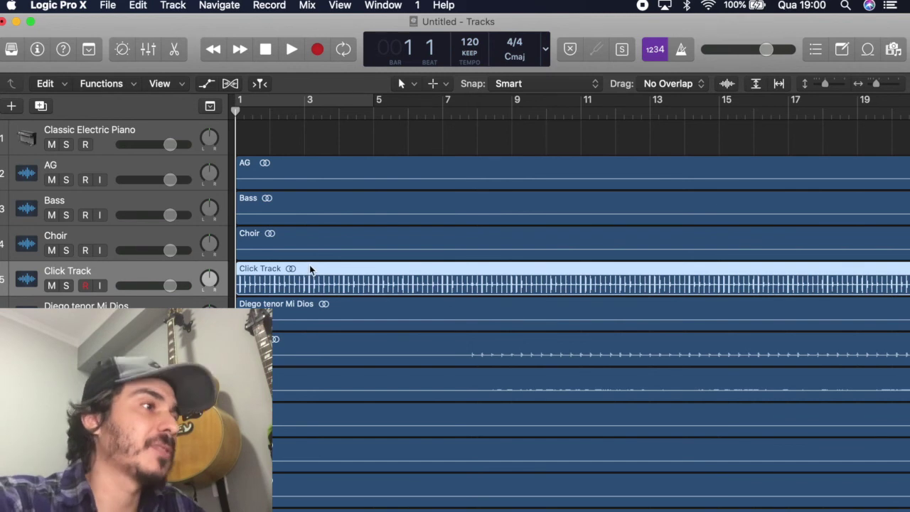
{"action": "left_click", "coordinate": [139, 5]}
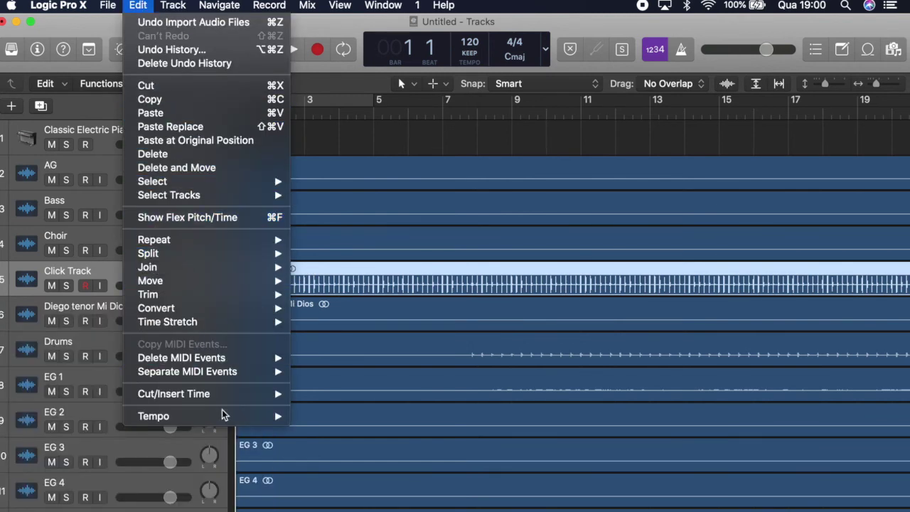
{"action": "mouse_move", "coordinate": [231, 419]}
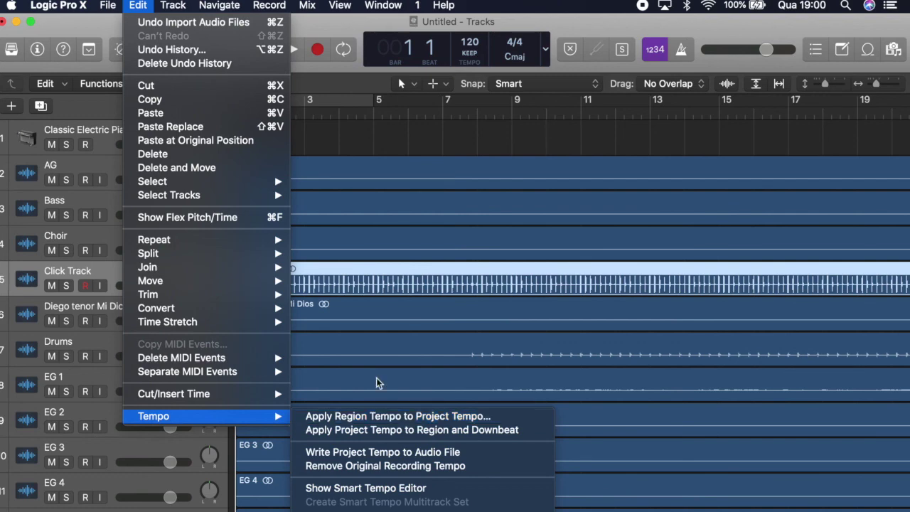
{"action": "mouse_move", "coordinate": [272, 420]}
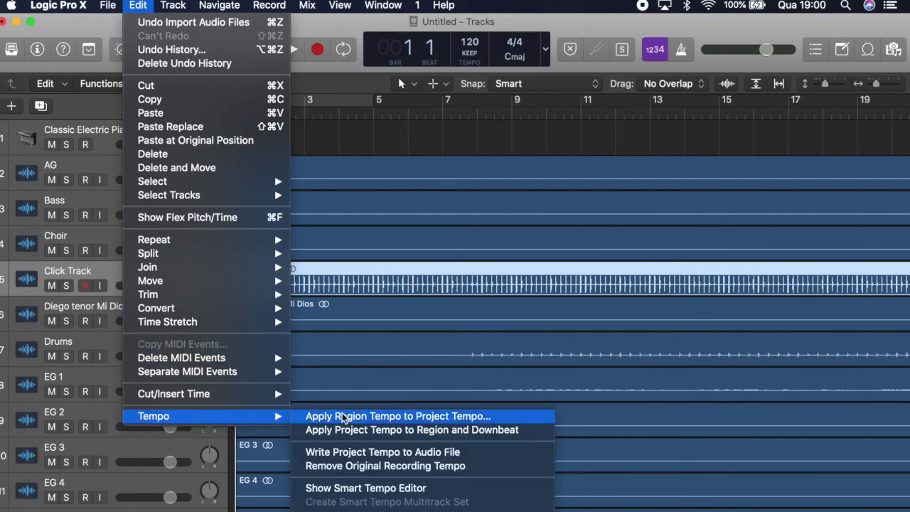
{"action": "left_click", "coordinate": [339, 416]}
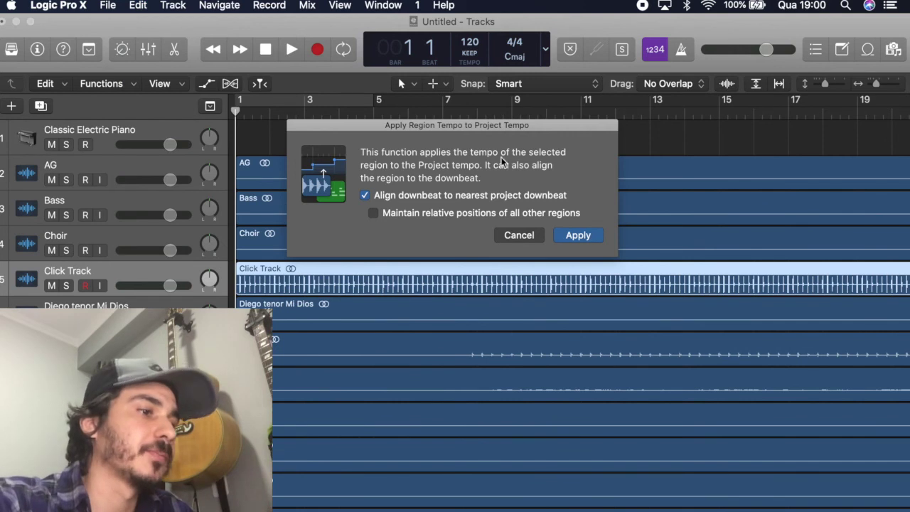
{"action": "left_click", "coordinate": [578, 236]}
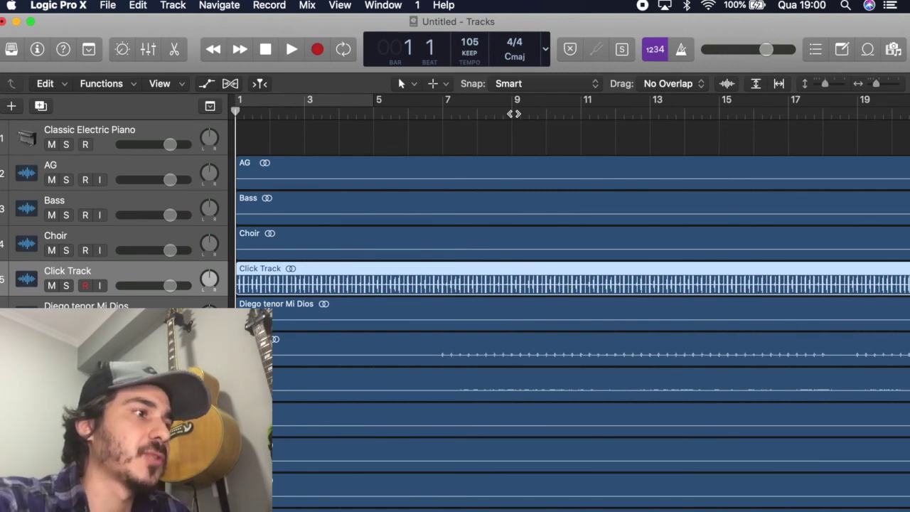
Step: Turn on the metronome, compare it with the soloed Click Track during playback by muting the track, and clear the track's mute and solo
{"action": "left_click", "coordinate": [67, 285]}
{"action": "left_click", "coordinate": [687, 49]}
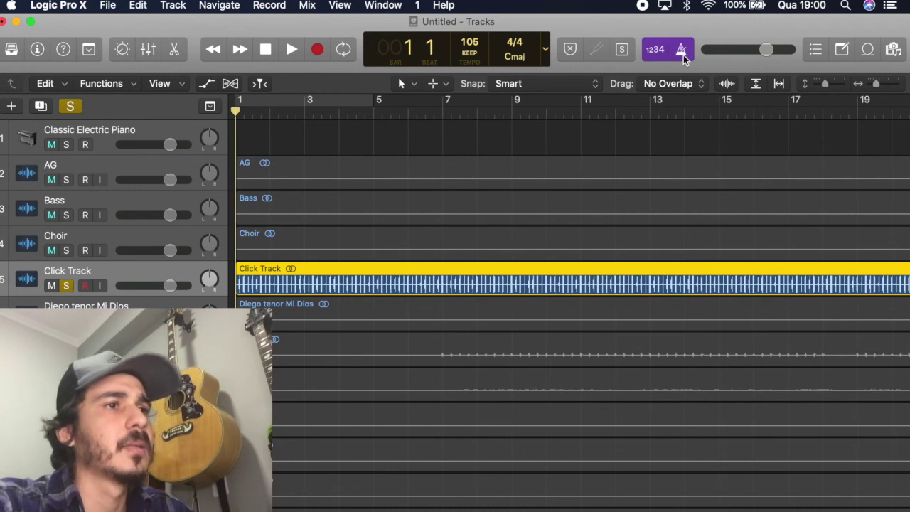
{"action": "key", "text": "space"}
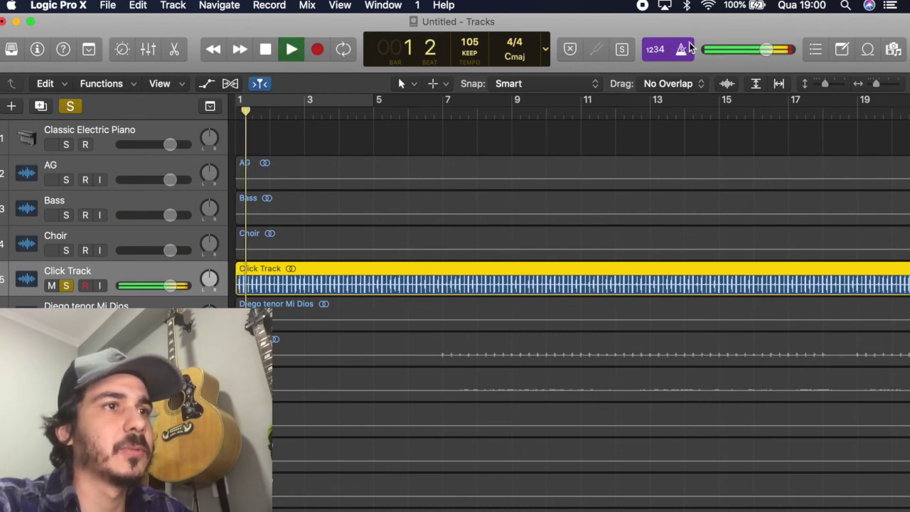
{"action": "left_click", "coordinate": [54, 285]}
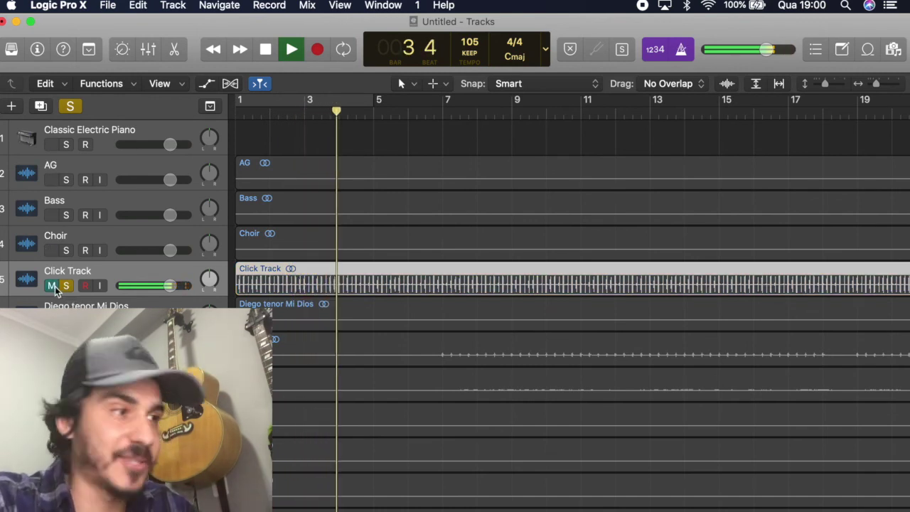
{"action": "key", "text": "space"}
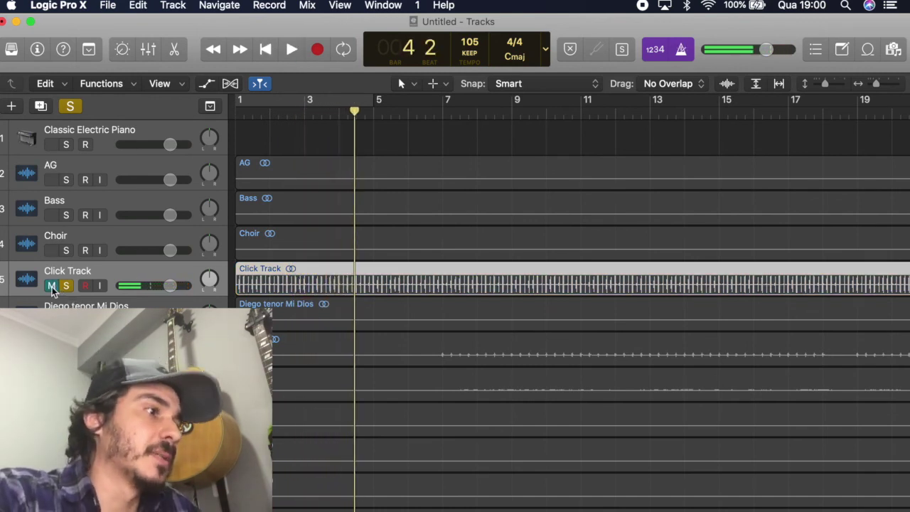
{"action": "left_click", "coordinate": [52, 286]}
{"action": "left_click", "coordinate": [67, 286]}
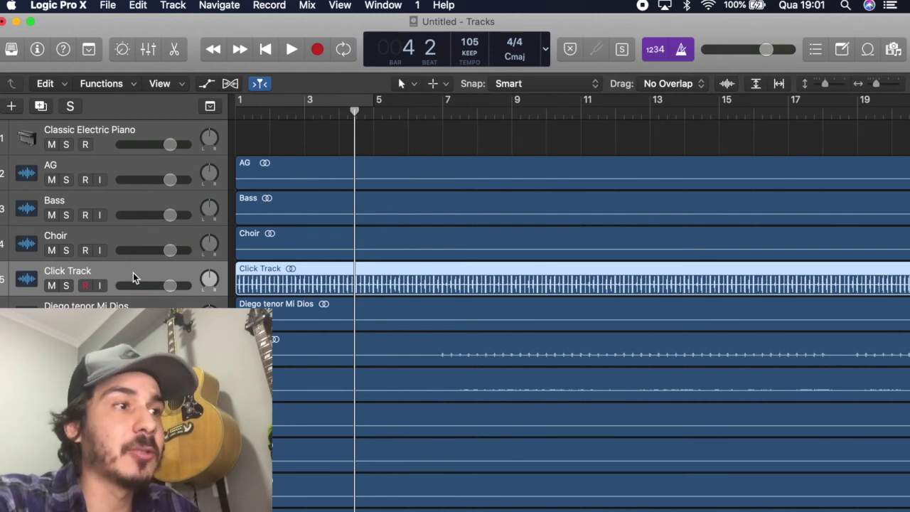
Step: Delete the imported Click Track together with its regions and return the playhead to the project start
{"action": "key", "text": "super+BackSpace"}
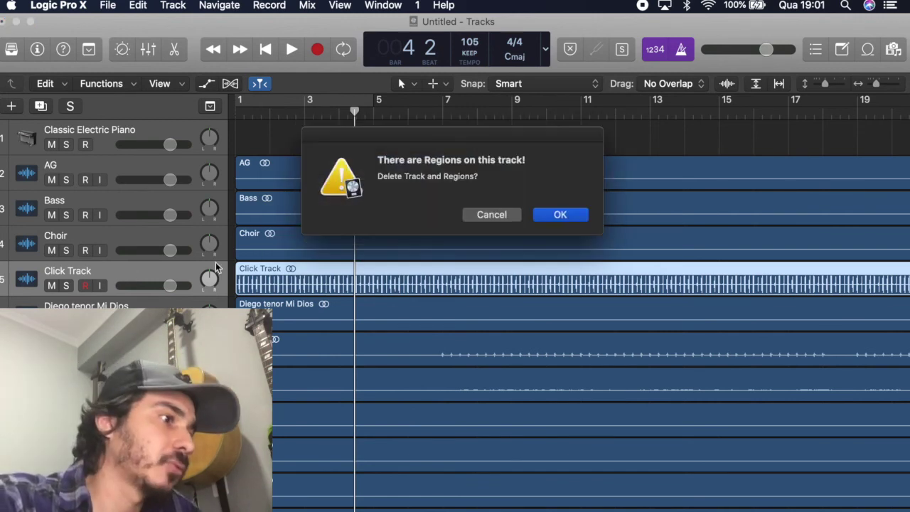
{"action": "left_click", "coordinate": [561, 214]}
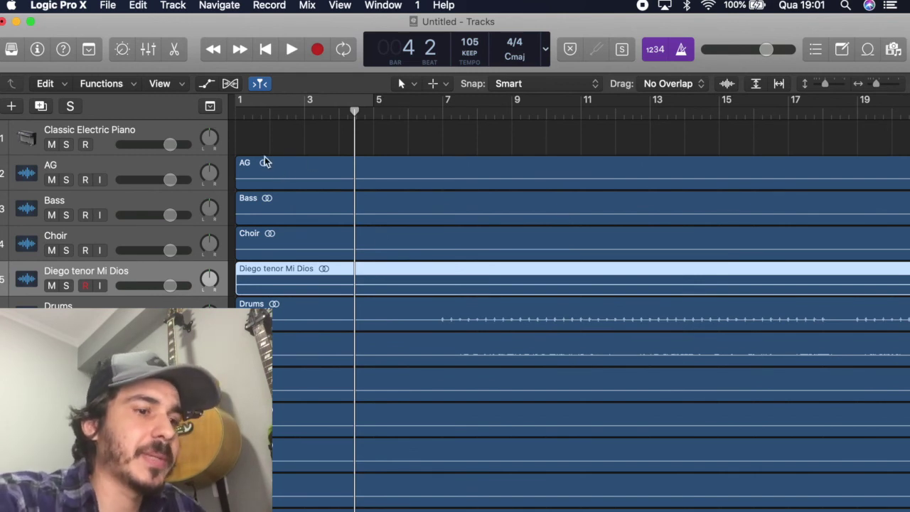
{"action": "key", "text": "Return"}
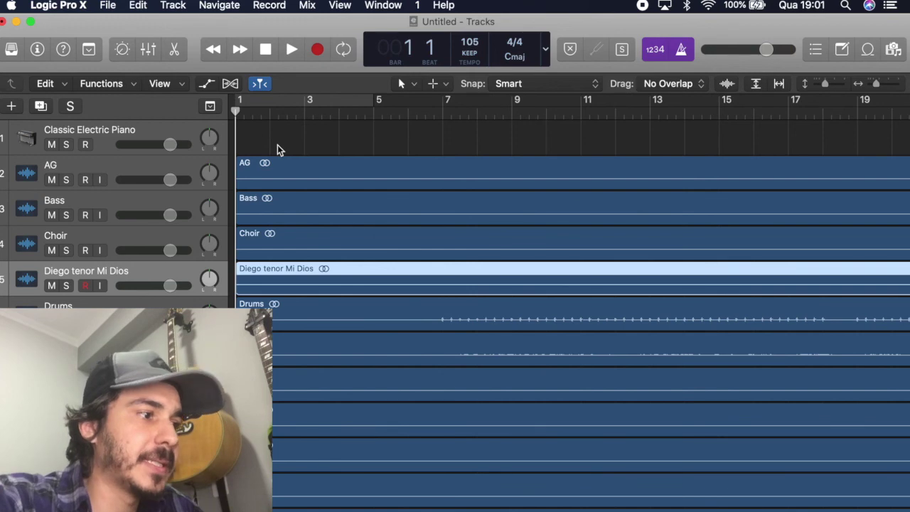
Step: Add the Click channel strip from the MIDI Environment's Mixer layer to the end of the track list, and close the Environment
{"action": "key", "text": "super+0"}
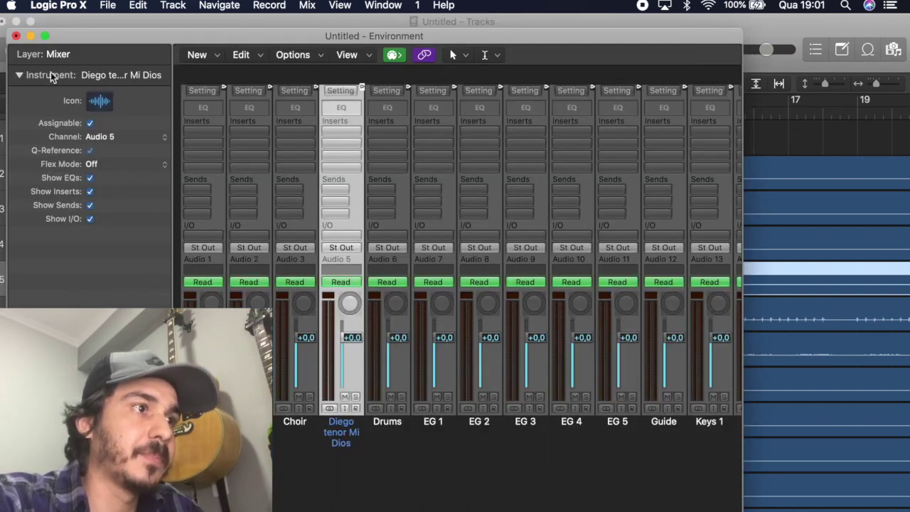
{"action": "key", "text": "super+w"}
{"action": "left_click", "coordinate": [364, 5]}
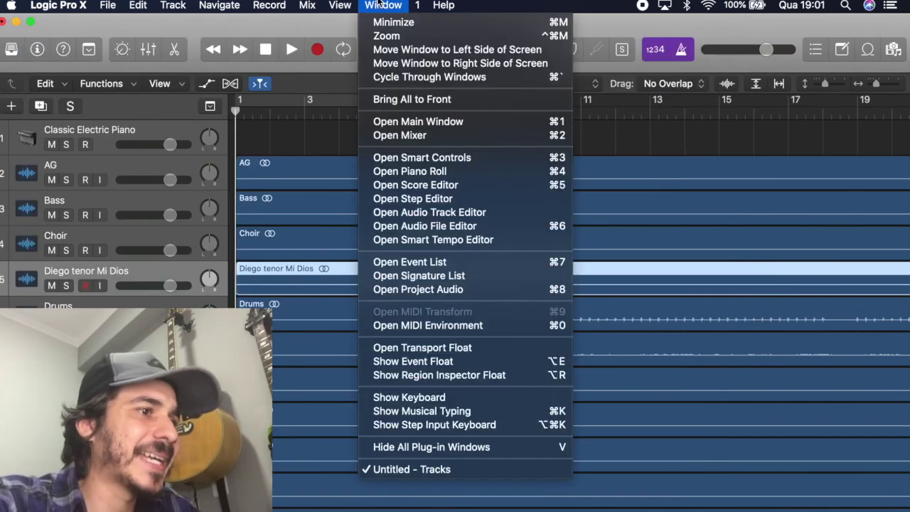
{"action": "left_click", "coordinate": [462, 326]}
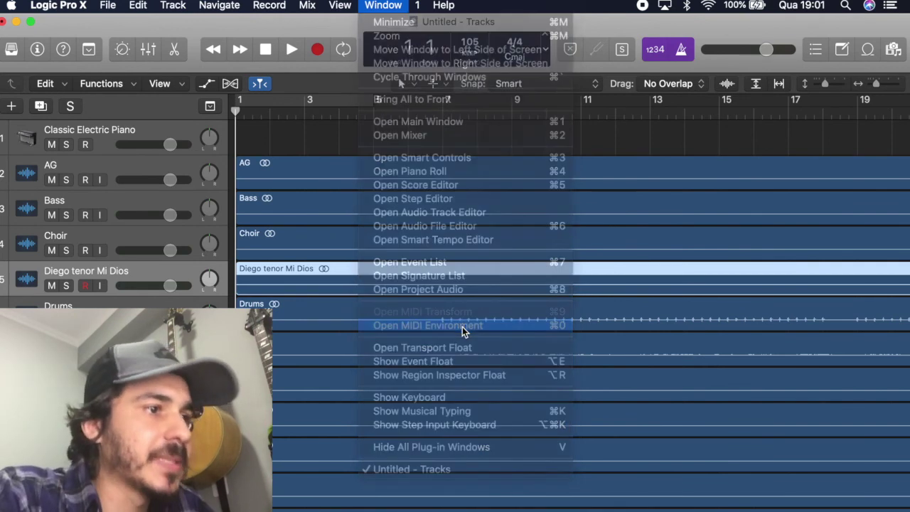
{"action": "scroll", "coordinate": [460, 344], "scroll_direction": "right", "scroll_amount": 10}
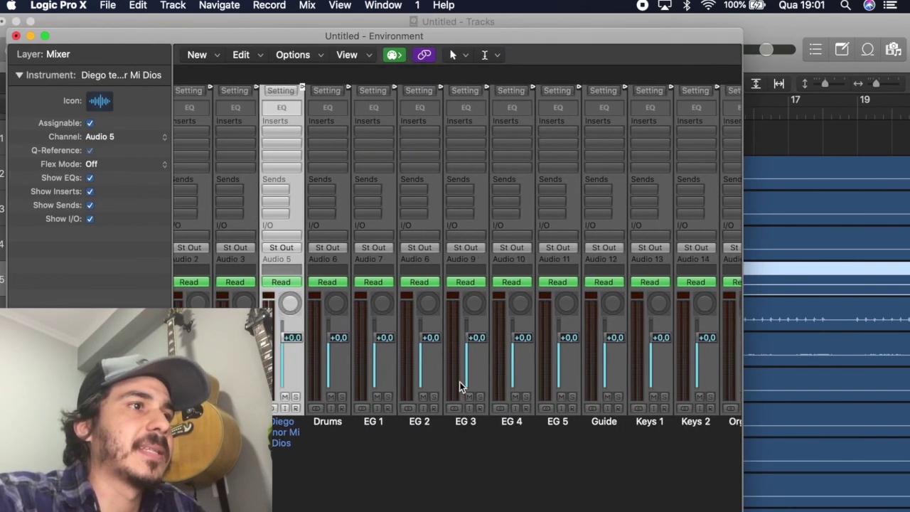
{"action": "scroll", "coordinate": [458, 387], "scroll_direction": "right", "scroll_amount": 8}
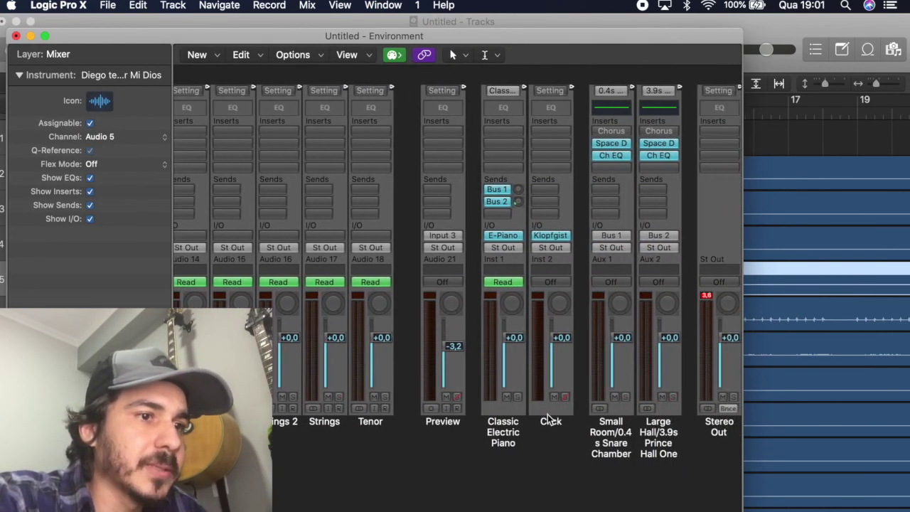
{"action": "left_click_drag", "start_coordinate": [487, 36], "coordinate": [656, 30]}
{"action": "scroll", "coordinate": [64, 459], "scroll_direction": "down", "scroll_amount": 6}
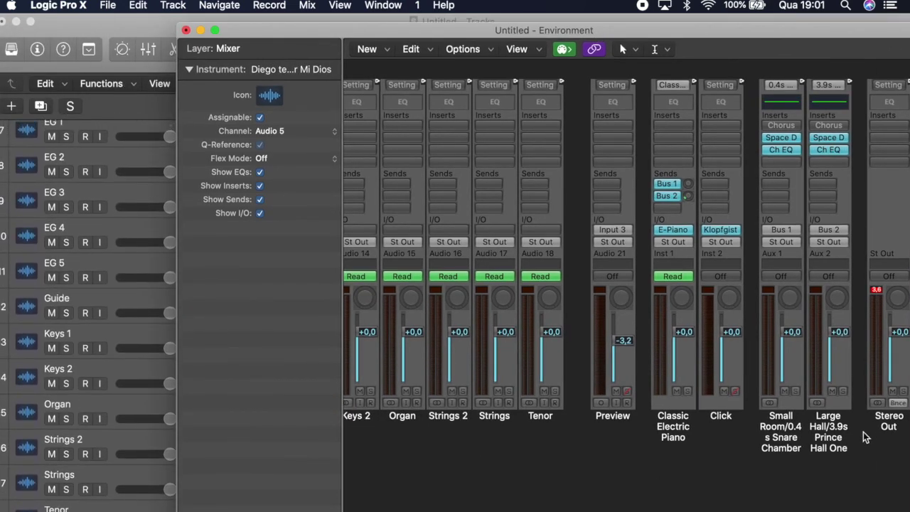
{"action": "left_click_drag", "start_coordinate": [724, 422], "coordinate": [106, 510]}
{"action": "left_click", "coordinate": [561, 167]}
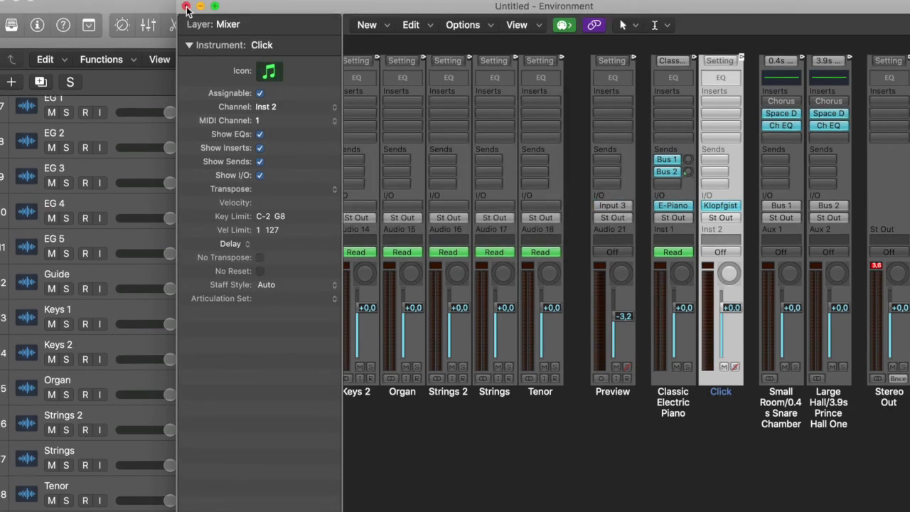
{"action": "left_click", "coordinate": [186, 7]}
Step: Move the new Click track up the track list to directly below Classic Electric Piano
{"action": "scroll", "coordinate": [196, 426], "scroll_direction": "down", "scroll_amount": 2}
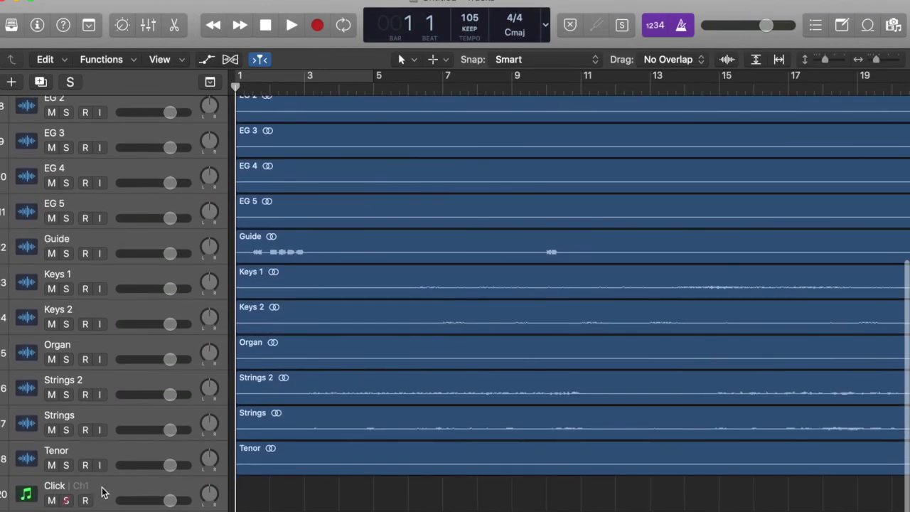
{"action": "left_click", "coordinate": [103, 489]}
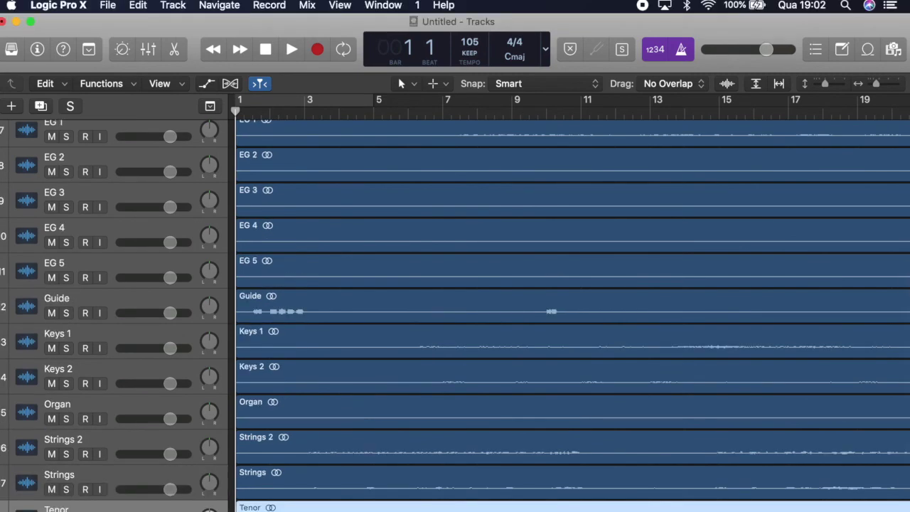
{"action": "key", "text": "Down"}
{"action": "left_click_drag", "start_coordinate": [71, 490], "coordinate": [111, 165]}
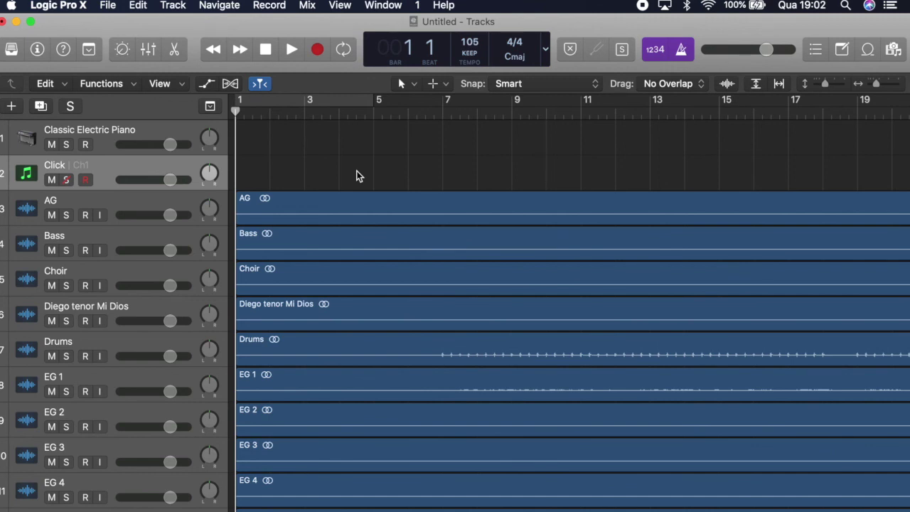
Step: Play the project from the start with the Click track audible and muted to check it, and return the playhead to the beginning
{"action": "key", "text": "space"}
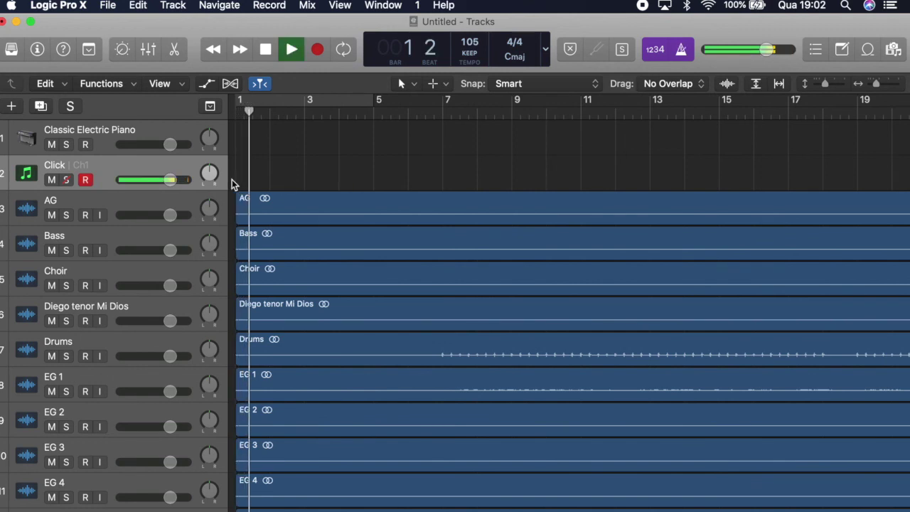
{"action": "key", "text": "Return"}
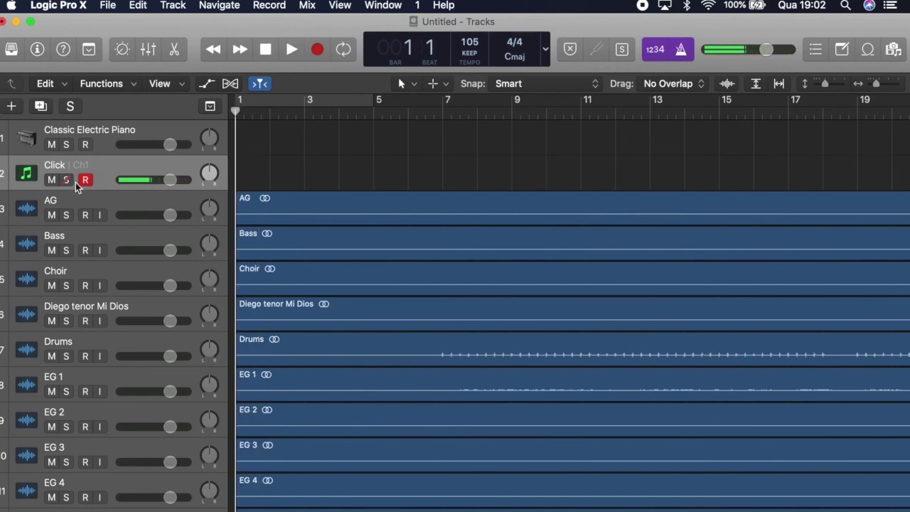
{"action": "left_click", "coordinate": [52, 180]}
{"action": "key", "text": "space"}
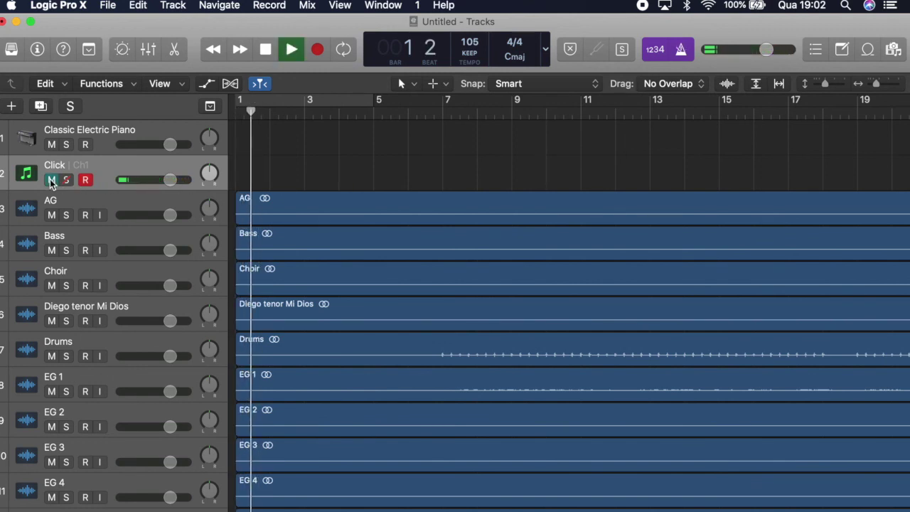
{"action": "key", "text": "space"}
{"action": "key", "text": "Return"}
Step: Try panning the Click track hard left to -64, and reset its pan to centre
{"action": "left_click_drag", "start_coordinate": [209, 173], "coordinate": [209, 199]}
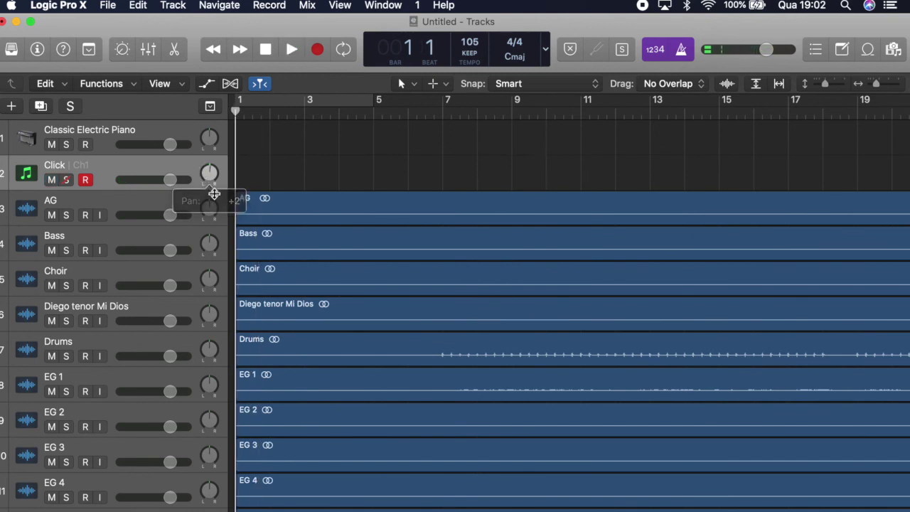
{"action": "double_click", "coordinate": [207, 172]}
{"action": "type", "text": "0"}
{"action": "key", "text": "Return"}
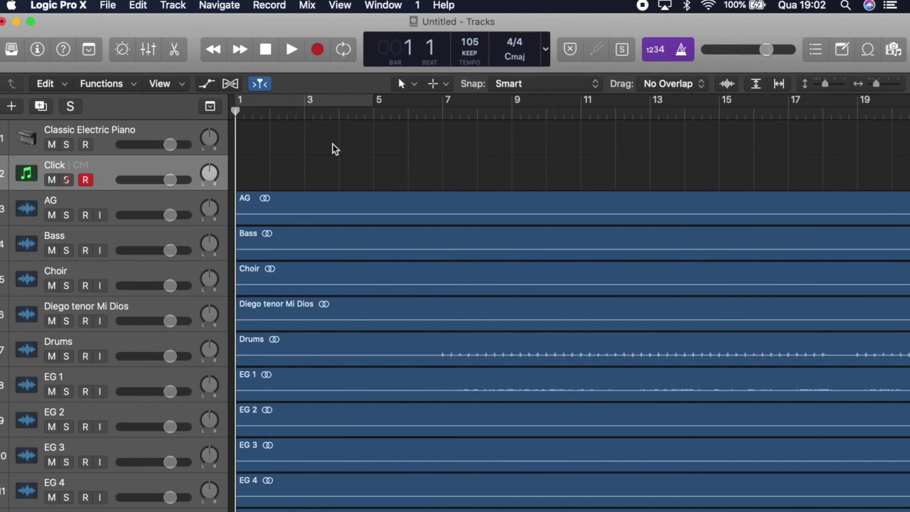
{"action": "left_click_drag", "start_coordinate": [206, 174], "coordinate": [217, 274]}
{"action": "scroll", "coordinate": [140, 464], "scroll_direction": "down", "scroll_amount": 1}
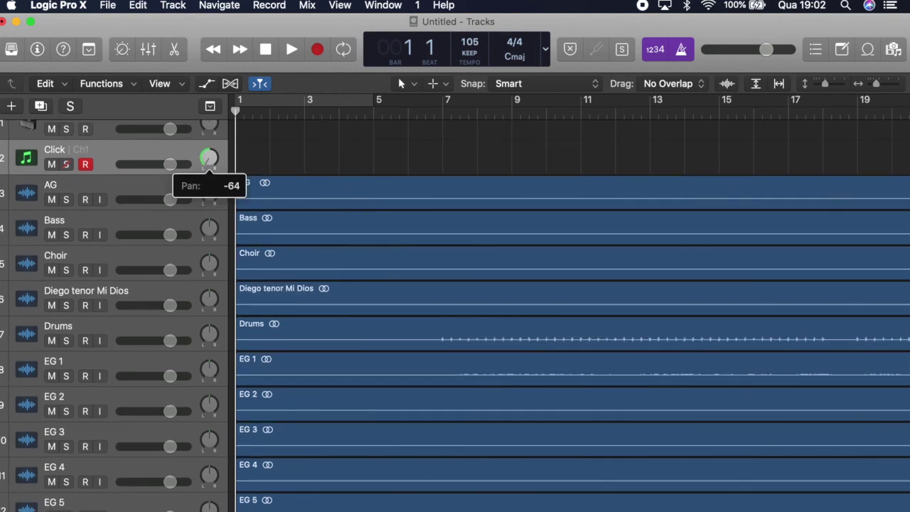
{"action": "left_click", "coordinate": [206, 162], "text": "alt"}
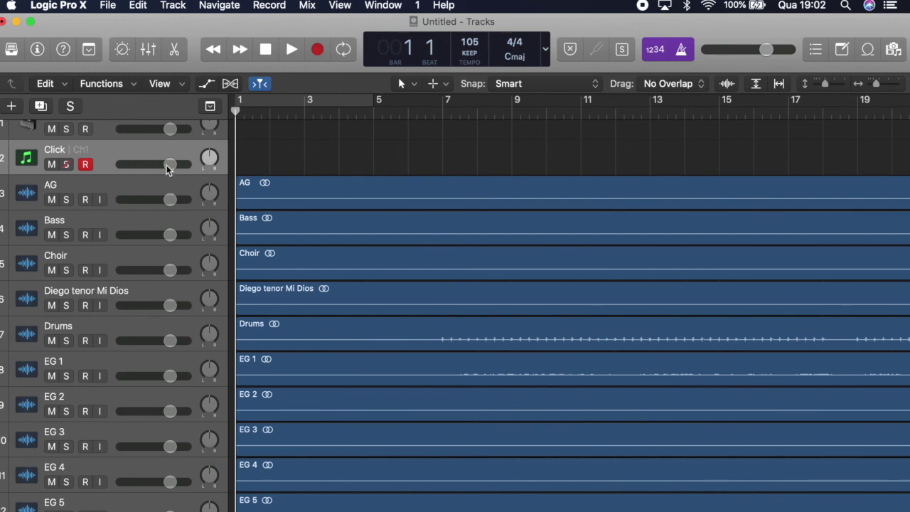
Step: Delete the Classic Electric Piano track and move the Guide track up the list to directly below Click
{"action": "scroll", "coordinate": [134, 132], "scroll_direction": "up", "scroll_amount": 1}
{"action": "left_click", "coordinate": [101, 136]}
{"action": "key", "text": "super+BackSpace"}
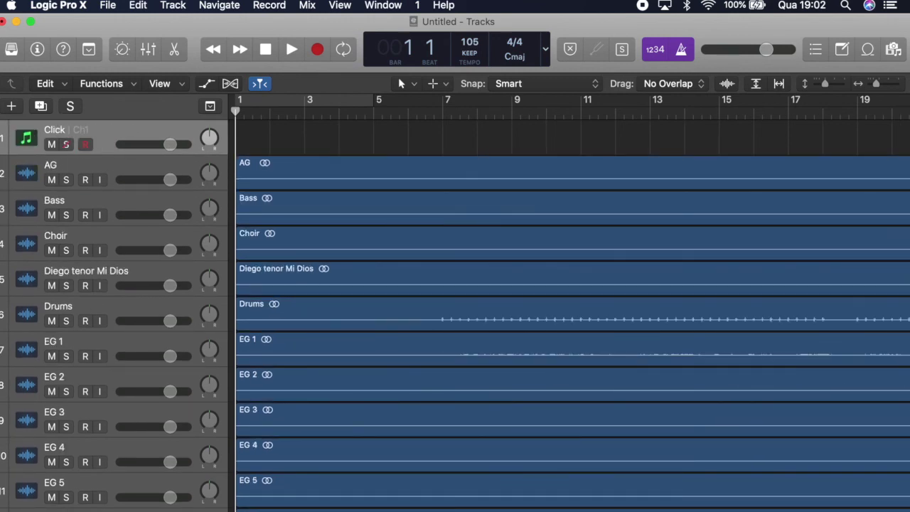
{"action": "left_click", "coordinate": [106, 509]}
{"action": "left_click_drag", "start_coordinate": [107, 509], "coordinate": [126, 170]}
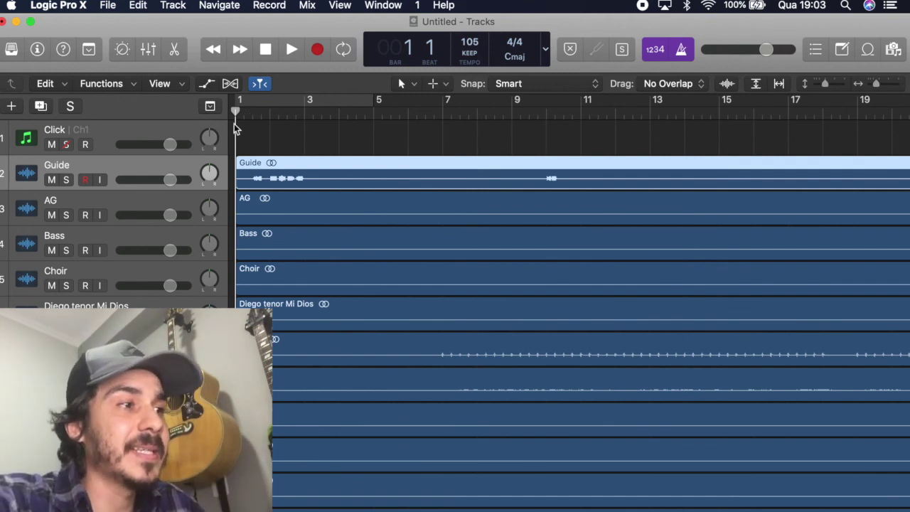
{"action": "left_click", "coordinate": [12, 106]}
{"action": "left_click", "coordinate": [468, 64]}
{"action": "key", "text": "Escape"}
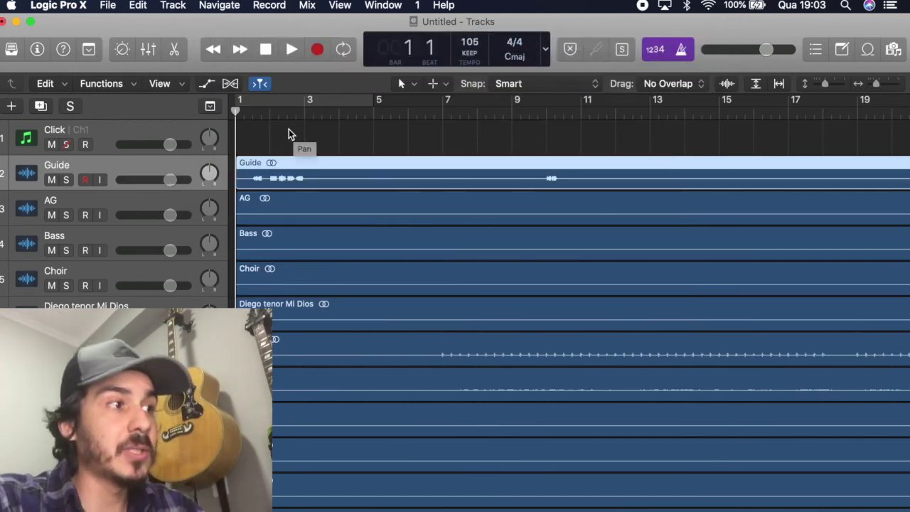
Step: Pan the Click and Guide tracks hard left and all the remaining tracks, from AG down to Tenor, hard right
{"action": "left_click", "coordinate": [132, 138]}
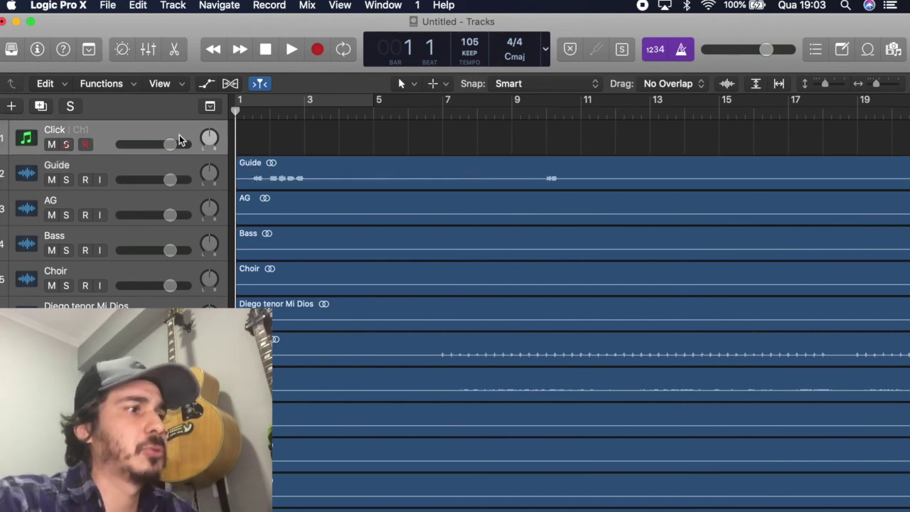
{"action": "left_click", "coordinate": [126, 172]}
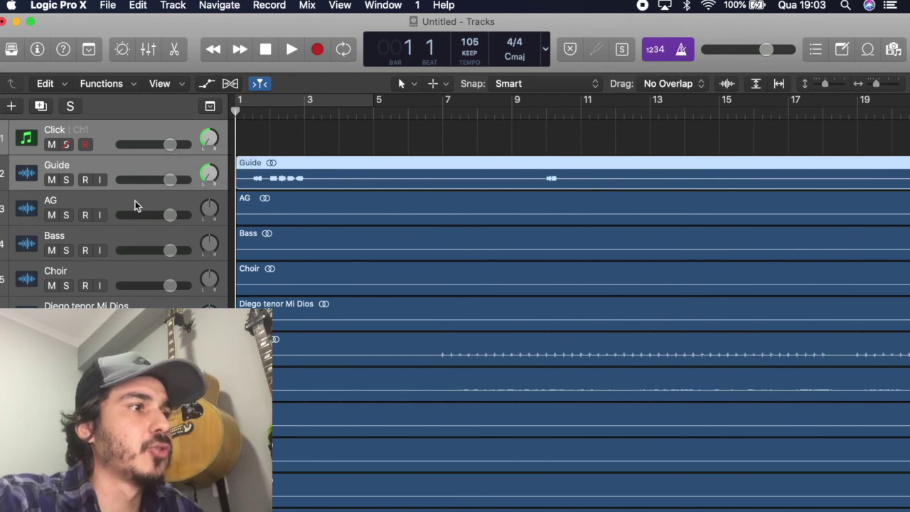
{"action": "left_click", "coordinate": [112, 206]}
{"action": "scroll", "coordinate": [568, 313], "scroll_direction": "down", "scroll_amount": 6}
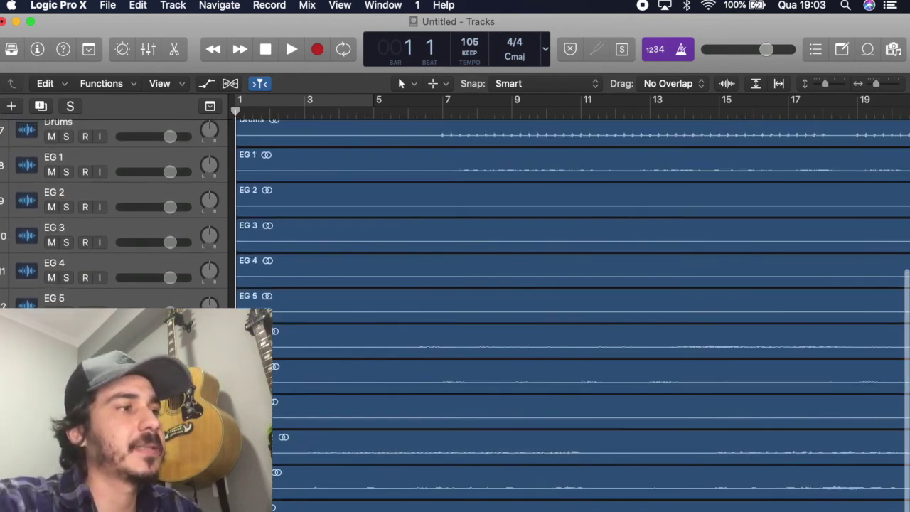
{"action": "key", "text": "super+a"}
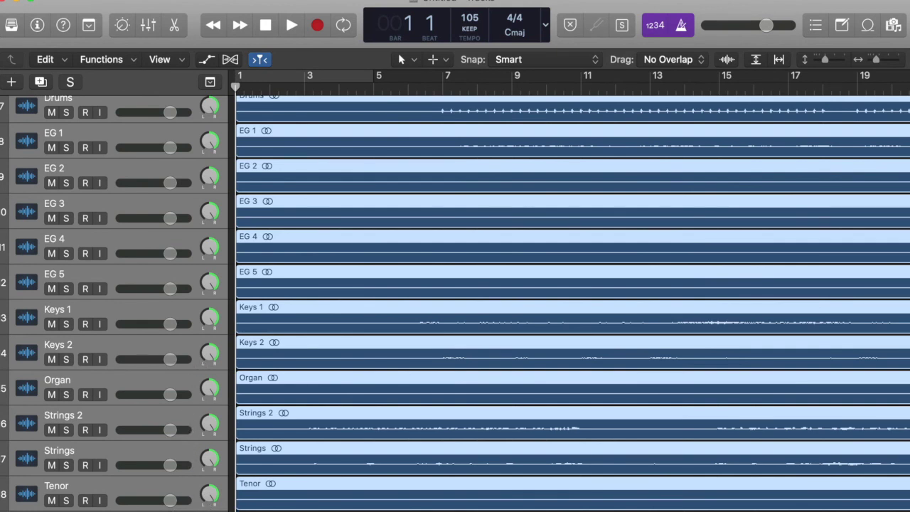
{"action": "key", "text": "shift+super+a"}
Step: Mute the Tenor, EG 1, Drums and Bass tracks and the Mi Dios tenor track directly above Drums
{"action": "left_click", "coordinate": [51, 502]}
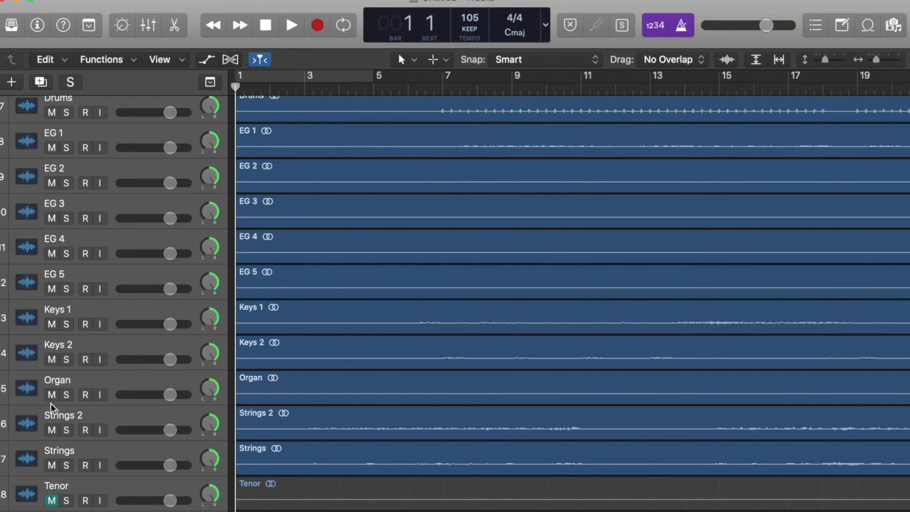
{"action": "scroll", "coordinate": [60, 249], "scroll_direction": "up", "scroll_amount": 1}
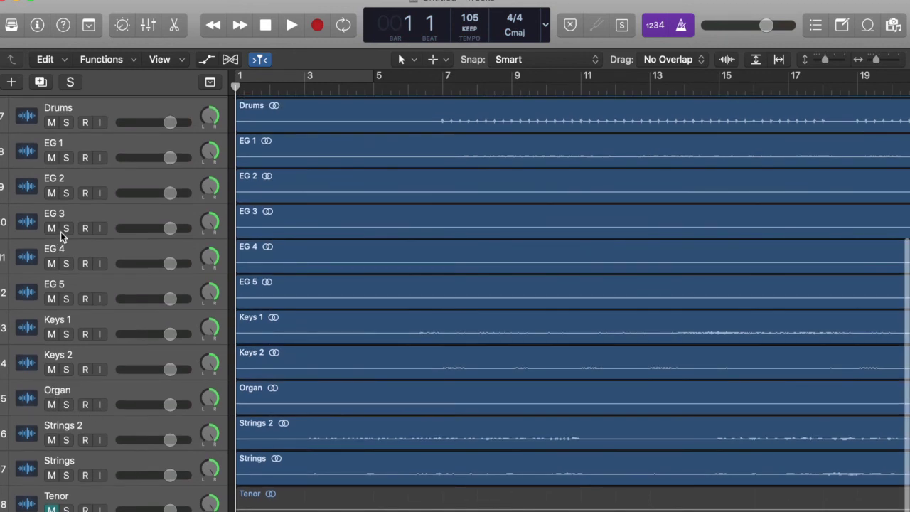
{"action": "left_click", "coordinate": [52, 157]}
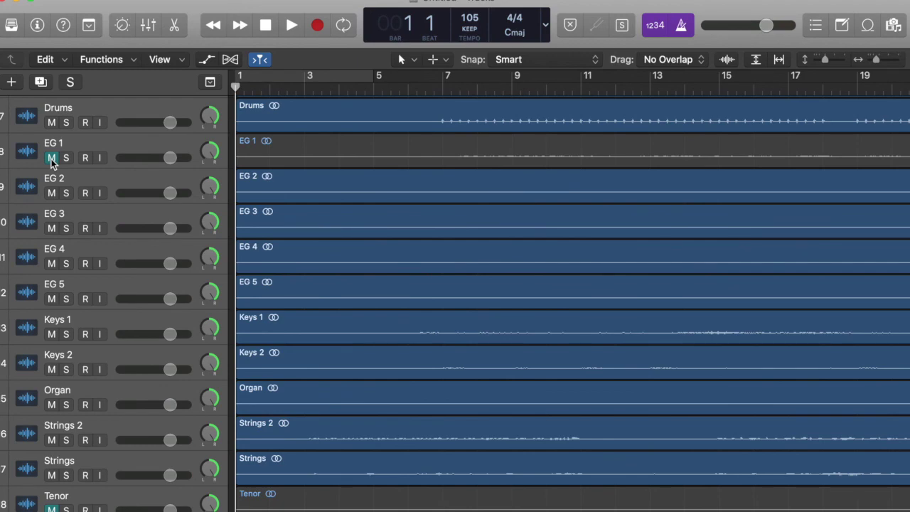
{"action": "scroll", "coordinate": [51, 162], "scroll_direction": "up", "scroll_amount": 2}
{"action": "scroll", "coordinate": [52, 162], "scroll_direction": "up", "scroll_amount": 1}
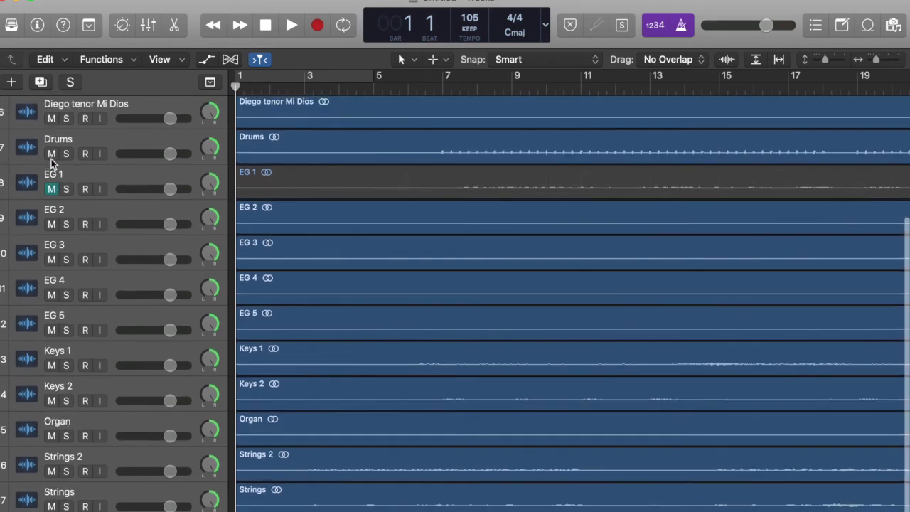
{"action": "left_click", "coordinate": [50, 158]}
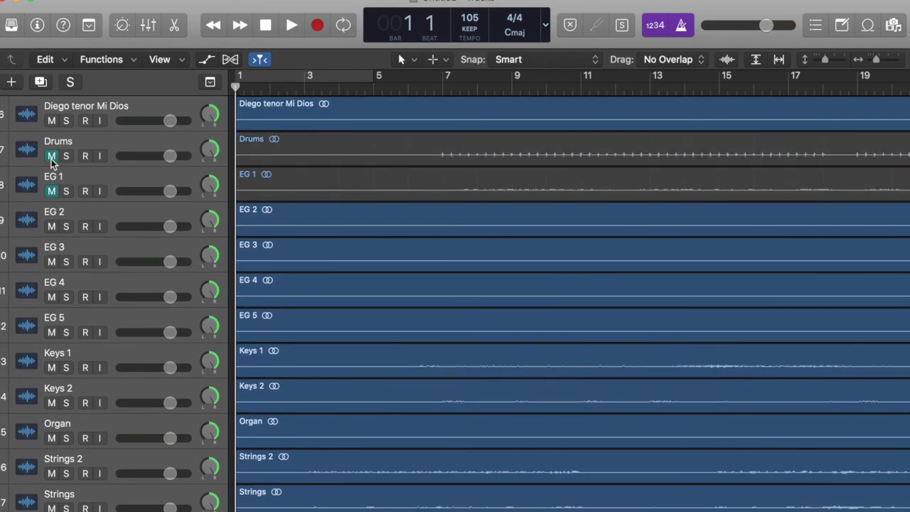
{"action": "scroll", "coordinate": [50, 161], "scroll_direction": "up", "scroll_amount": 2}
{"action": "left_click", "coordinate": [51, 146]}
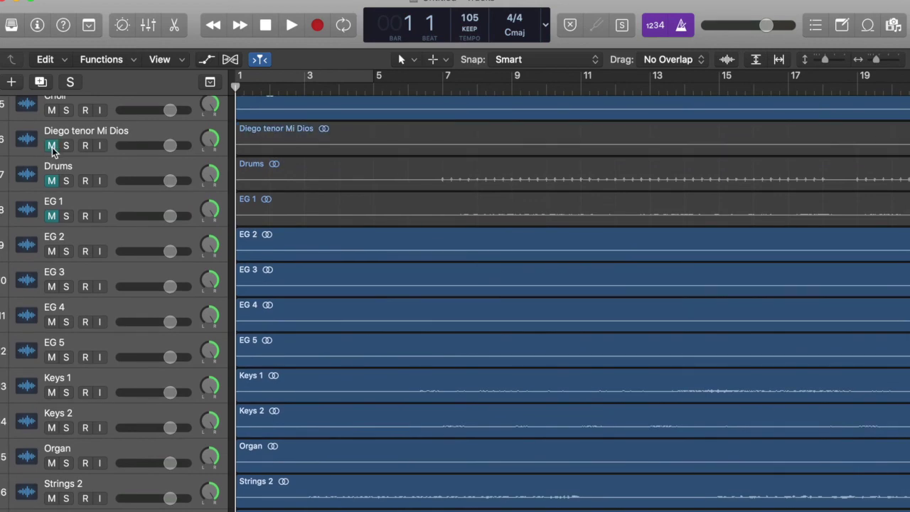
{"action": "scroll", "coordinate": [51, 151], "scroll_direction": "up", "scroll_amount": 5}
{"action": "scroll", "coordinate": [54, 153], "scroll_direction": "up", "scroll_amount": 4}
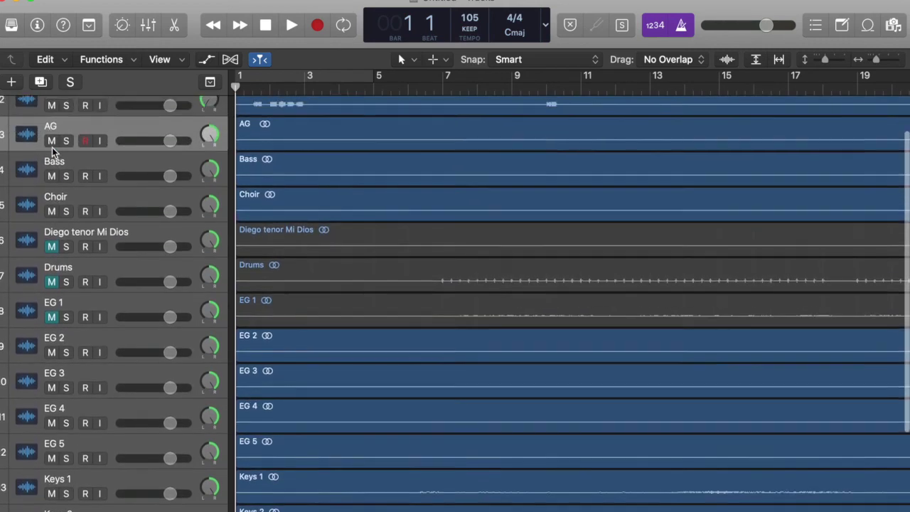
{"action": "left_click", "coordinate": [51, 181]}
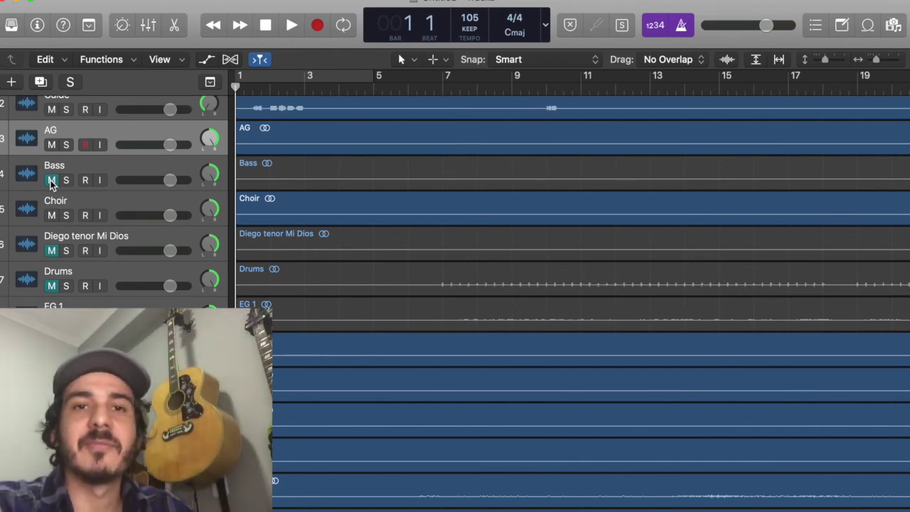
{"action": "scroll", "coordinate": [51, 183], "scroll_direction": "up", "scroll_amount": 2}
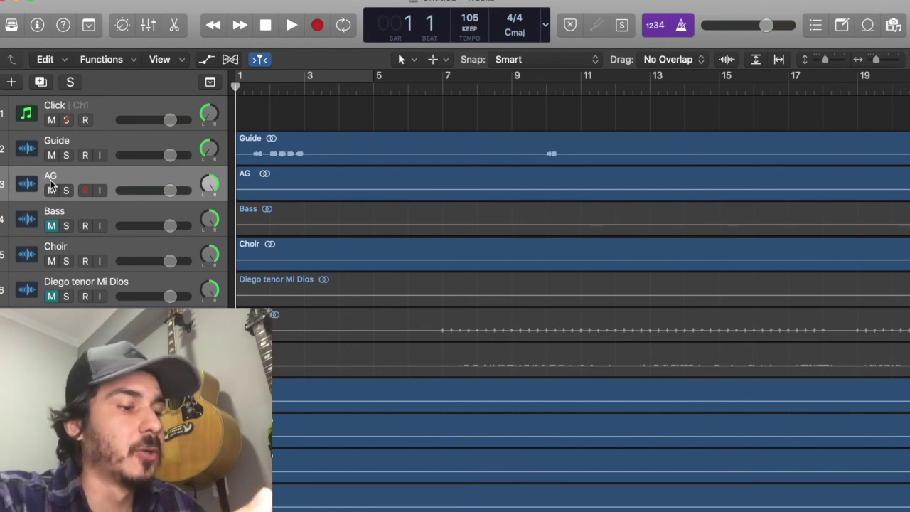
Step: Bounce the project offline as an MP3 at a 256 kbps stereo bit rate
{"action": "key", "text": "super+b"}
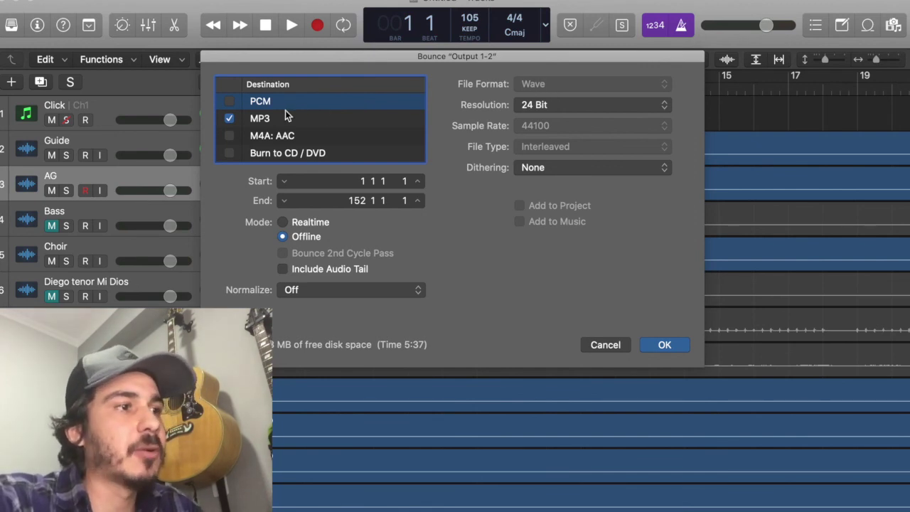
{"action": "left_click", "coordinate": [270, 121]}
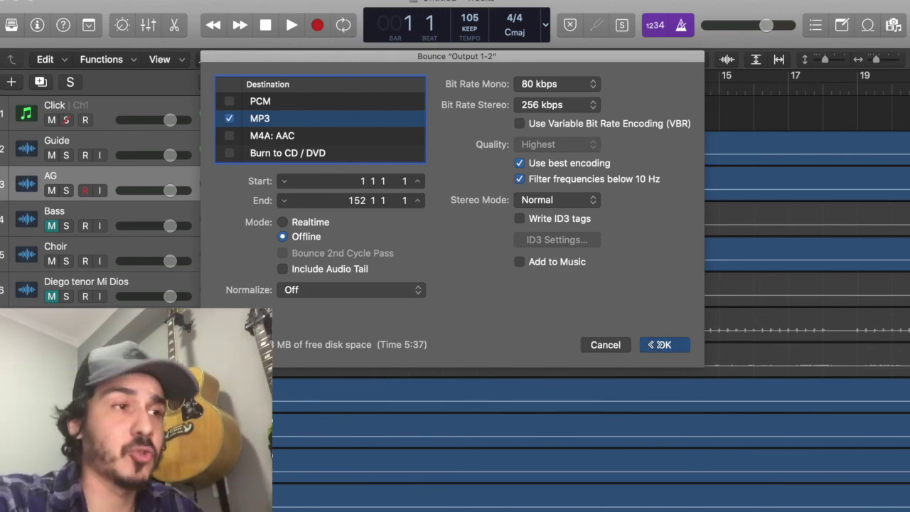
{"action": "left_click", "coordinate": [660, 344]}
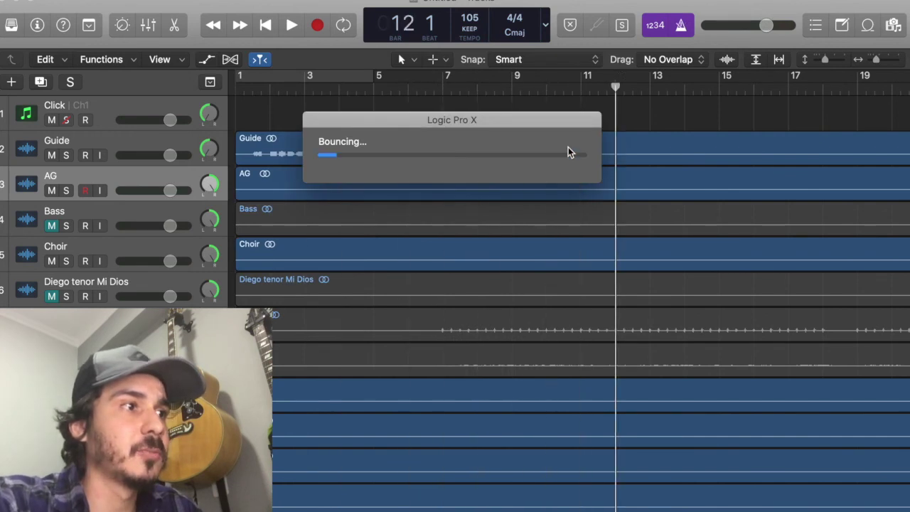